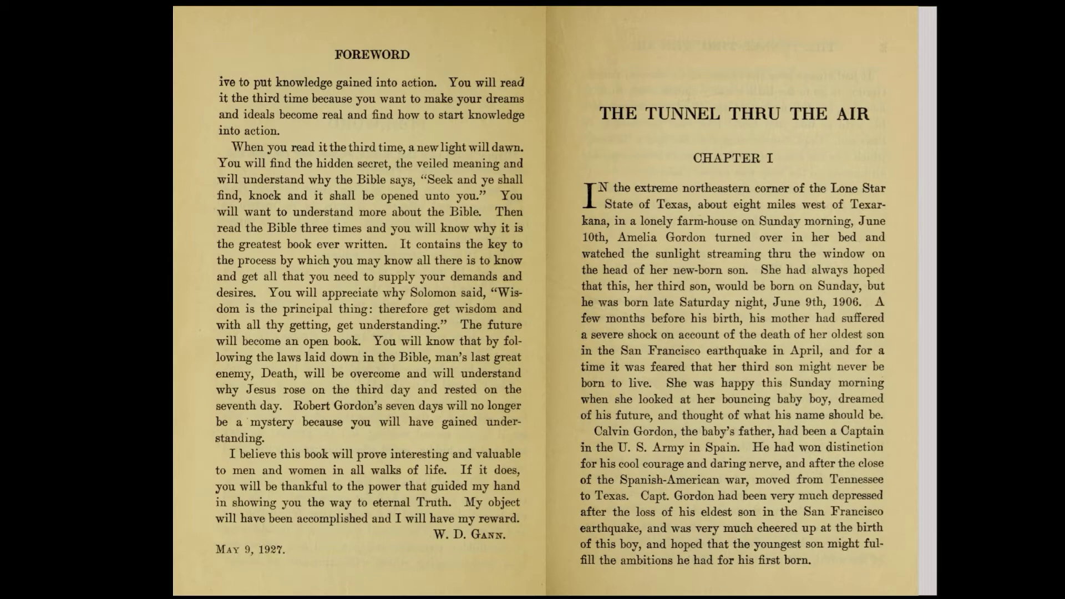
- Jump to pages 404–405 of the book, then flip forward to 406–407
{"action": "left_click", "coordinate": [764, 351]}
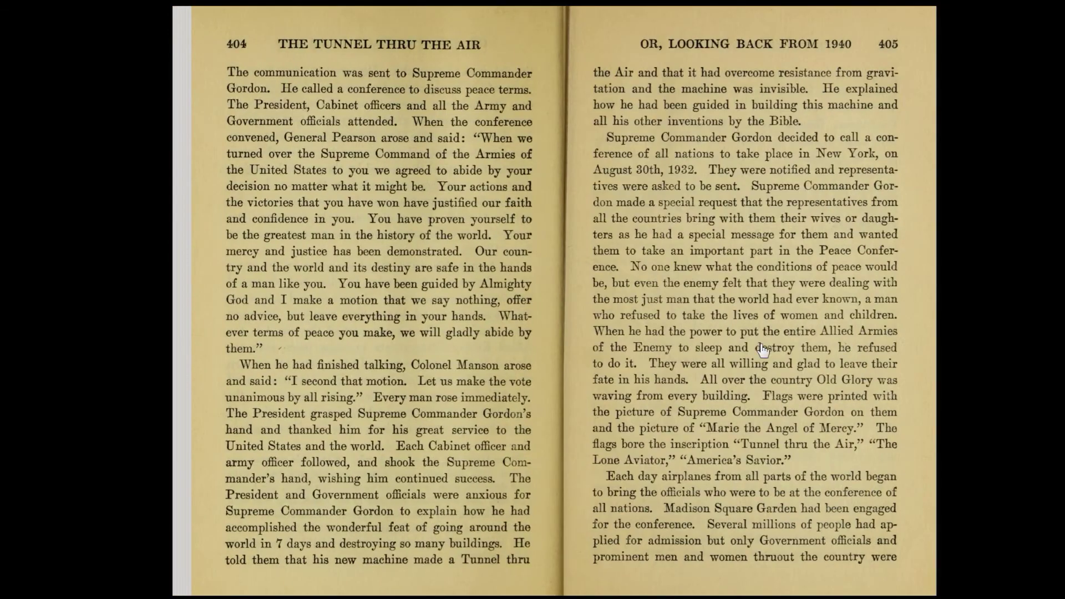
{"action": "left_click", "coordinate": [873, 333]}
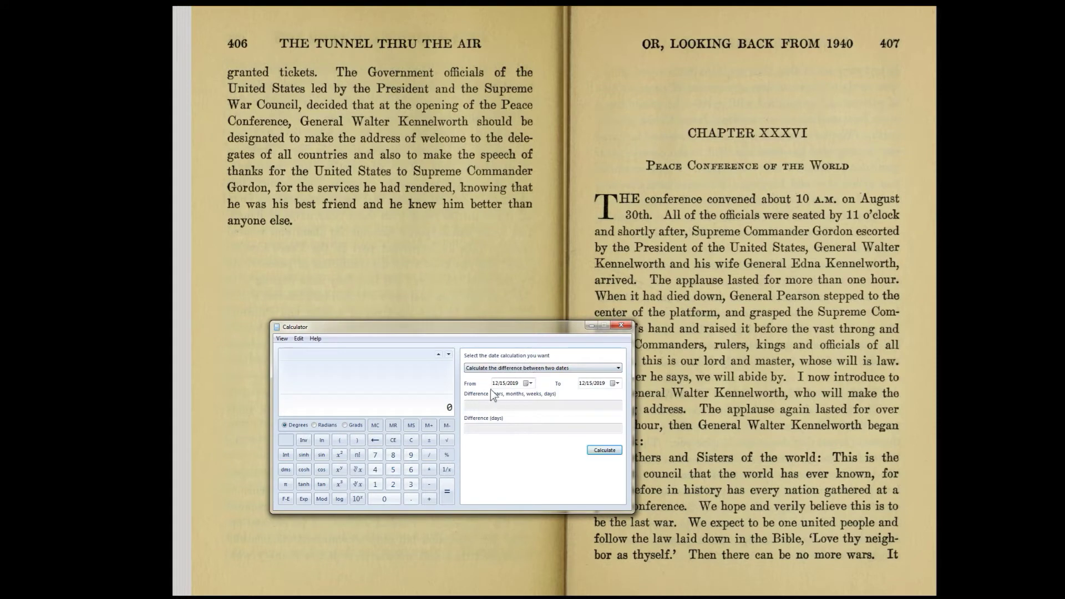
- Calculate the difference from 6/9/1906 to 8/30/1932, giving 9579 days
{"action": "type", "text": "6/ "}
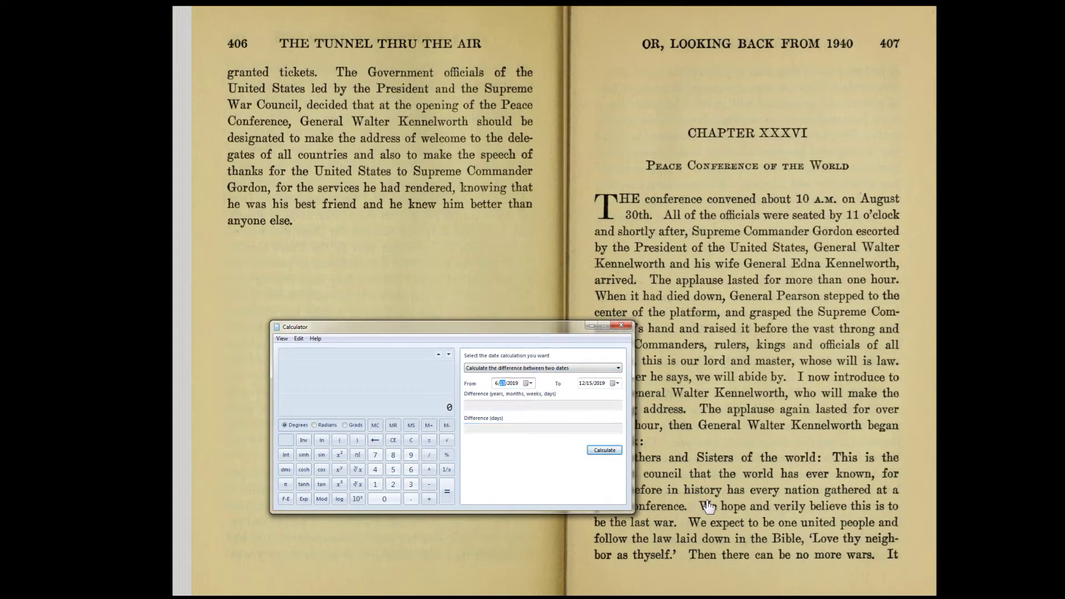
{"action": "type", "text": "9"}
{"action": "left_click", "coordinate": [584, 383]}
{"action": "type", "text": "8/30/1932"}
{"action": "left_click", "coordinate": [607, 450]}
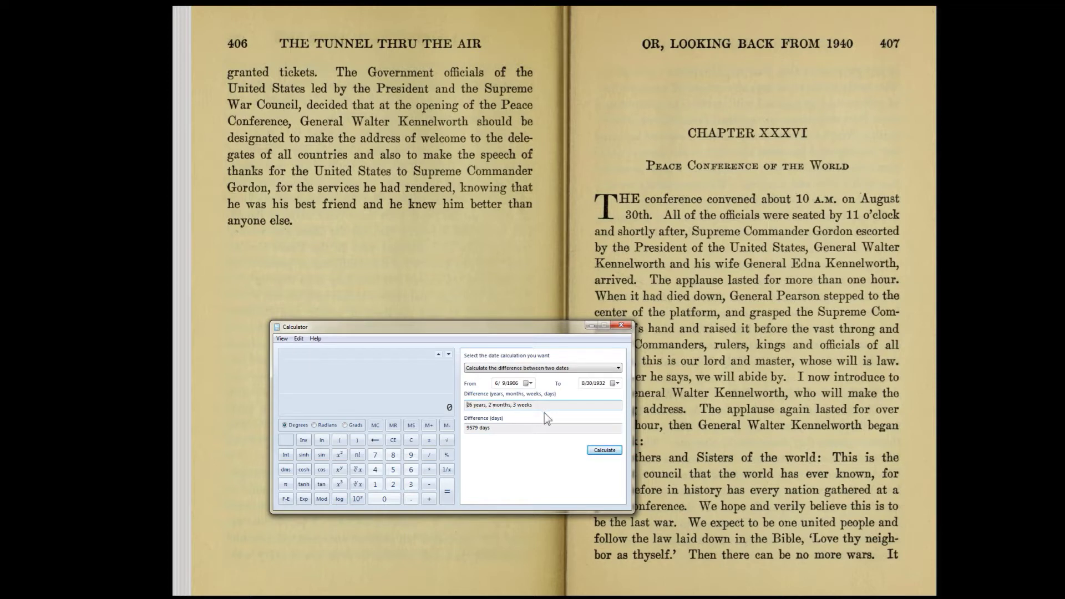
- Compute 26 × 12, then add 2 to get 314
{"action": "left_click", "coordinate": [408, 411]}
{"action": "type", "text": "26 * 12"}
{"action": "key", "text": "Return"}
{"action": "type", "text": "+2"}
{"action": "key", "text": "Return"}
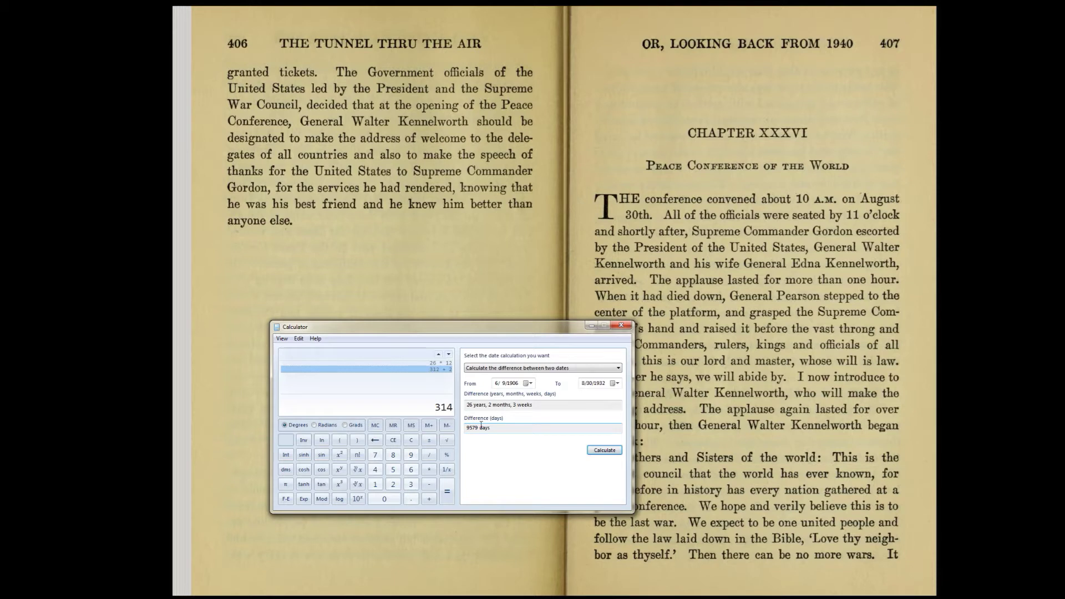
- Evaluate 360 / 45 and 360 − 45
{"action": "type", "text": "360 / 45"}
{"action": "key", "text": "Return"}
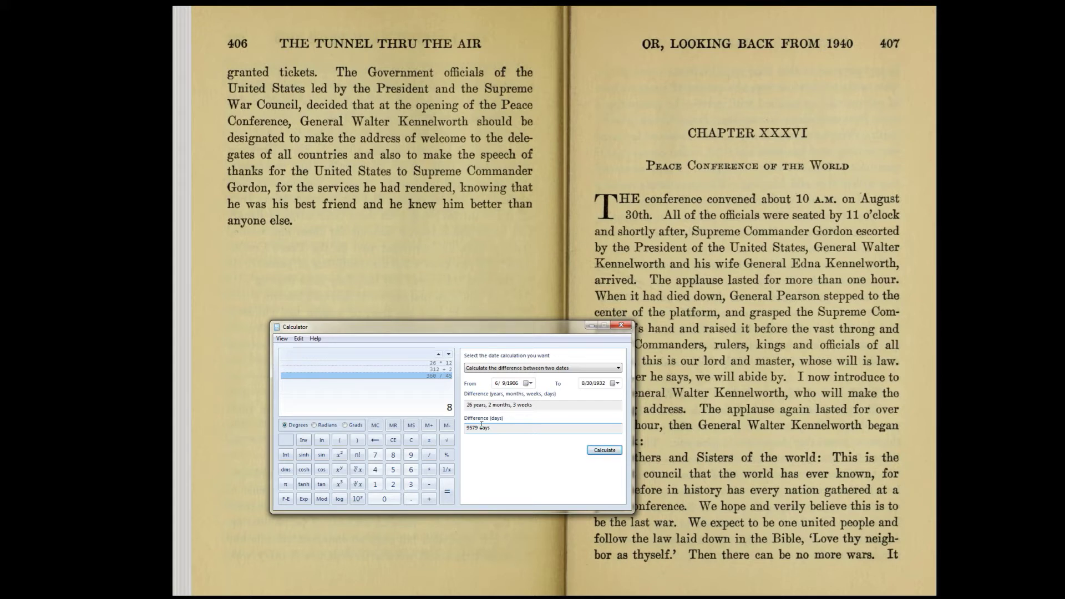
{"action": "type", "text": "360-45"}
{"action": "key", "text": "Return"}
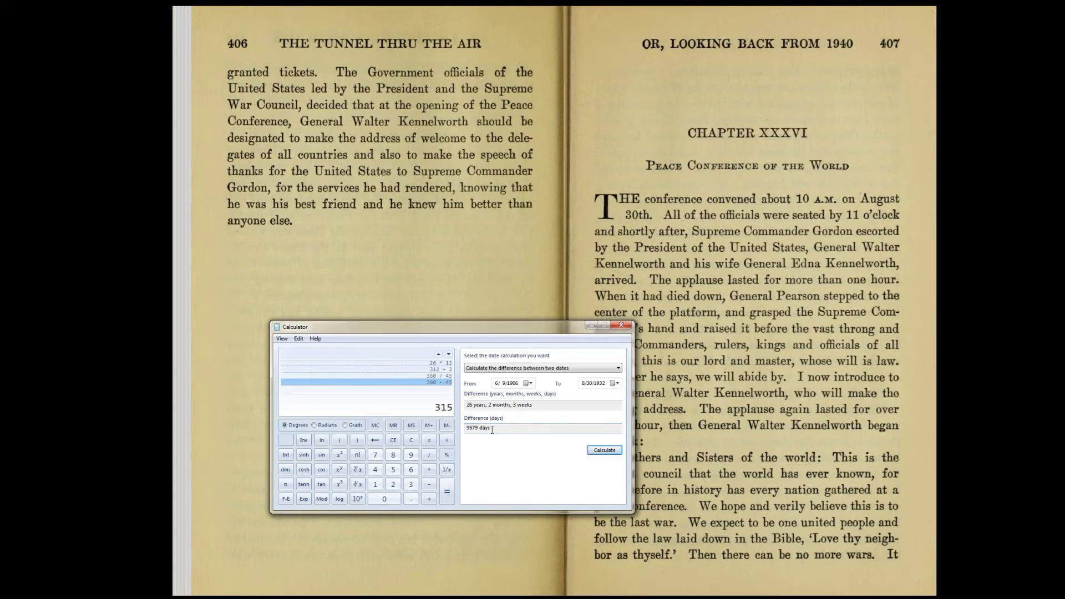
- Clear the display, then compute 9579 / 5 and 70 × 27.32 = 1,912.4
{"action": "key", "text": "Escape"}
{"action": "type", "text": "9579 / 5"}
{"action": "key", "text": "Return"}
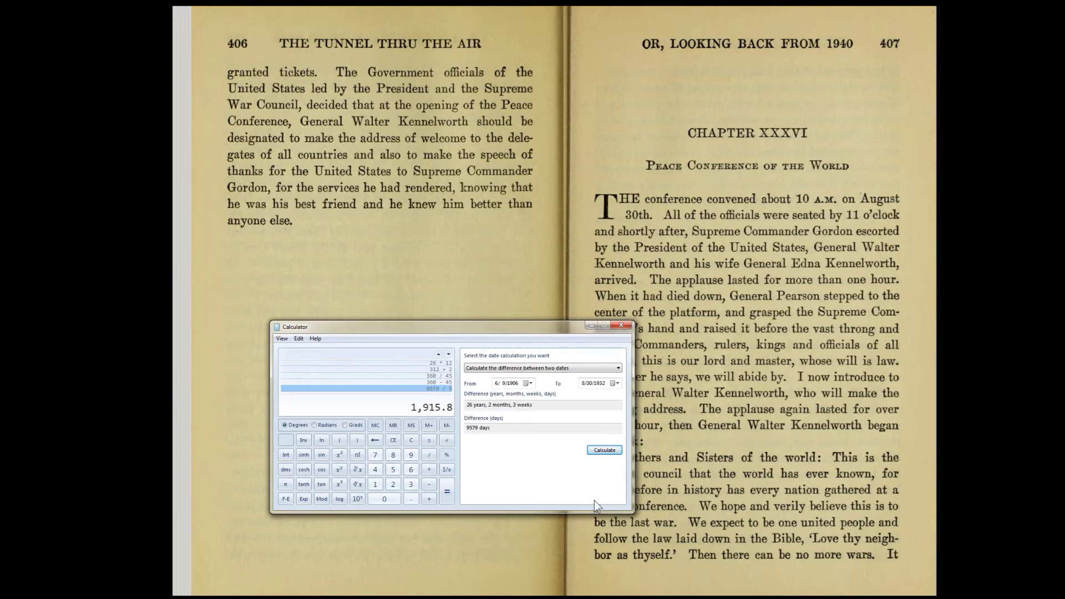
{"action": "type", "text": "70 * 27.32"}
{"action": "key", "text": "Return"}
- Compute 9579 / 686, giving about 13.9636
{"action": "type", "text": "9579 / 686"}
{"action": "key", "text": "Return"}
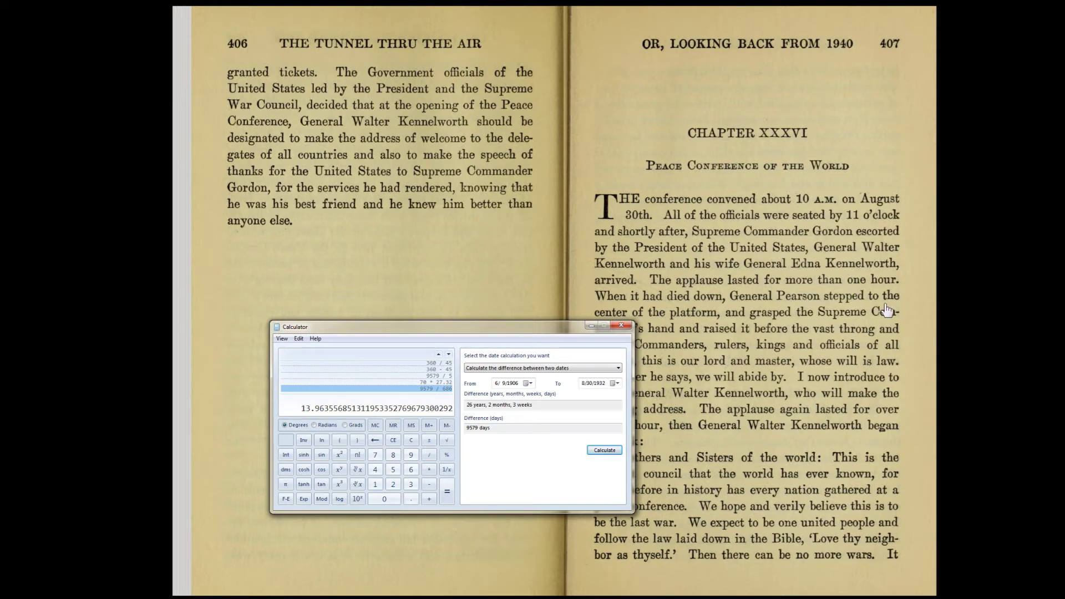
- Starting from 1940, subtract 418 three times to reach 686
{"action": "type", "text": "1940"}
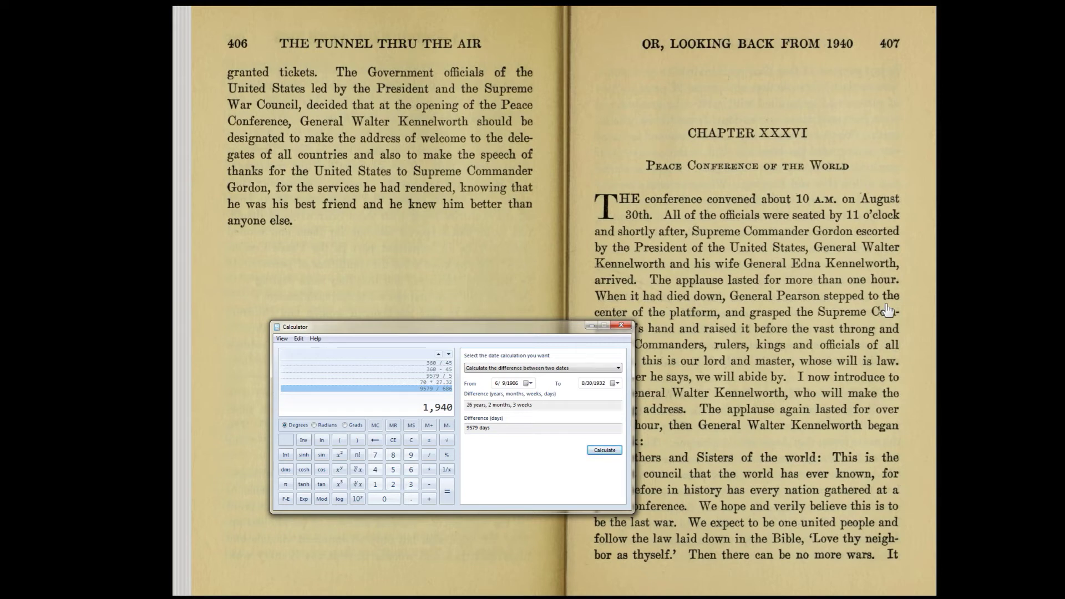
{"action": "type", "text": "-418"}
{"action": "key", "text": "Return"}
{"action": "type", "text": "-418"}
{"action": "key", "text": "Return"}
{"action": "type", "text": "-418"}
{"action": "key", "text": "Return"}
- Divide 9579 by 399, giving about 24.0075
{"action": "type", "text": "9579"}
{"action": "key", "text": "slash"}
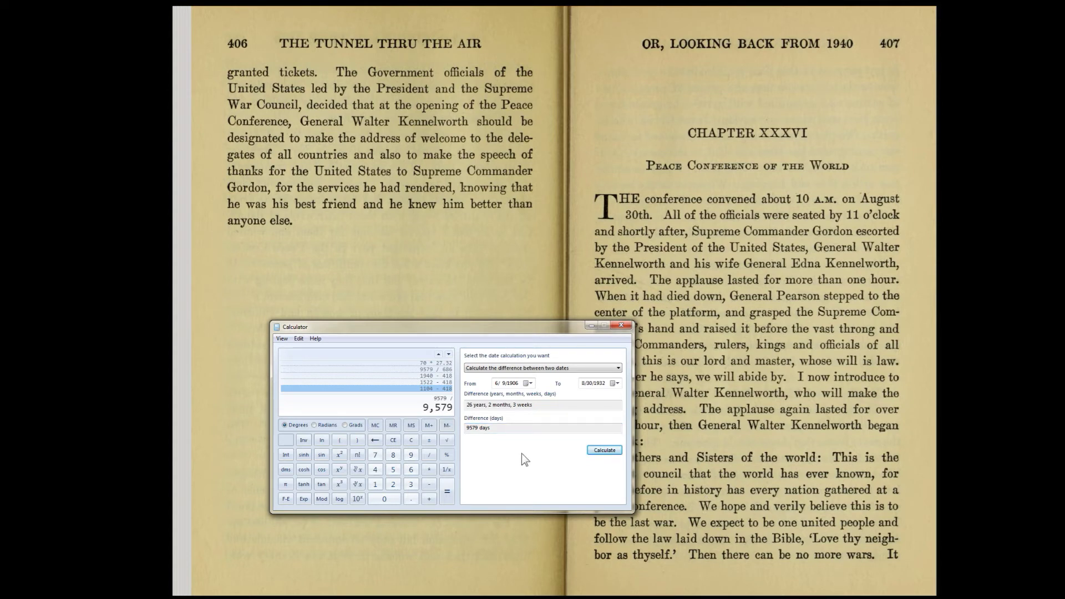
{"action": "type", "text": "399"}
{"action": "key", "text": "Return"}
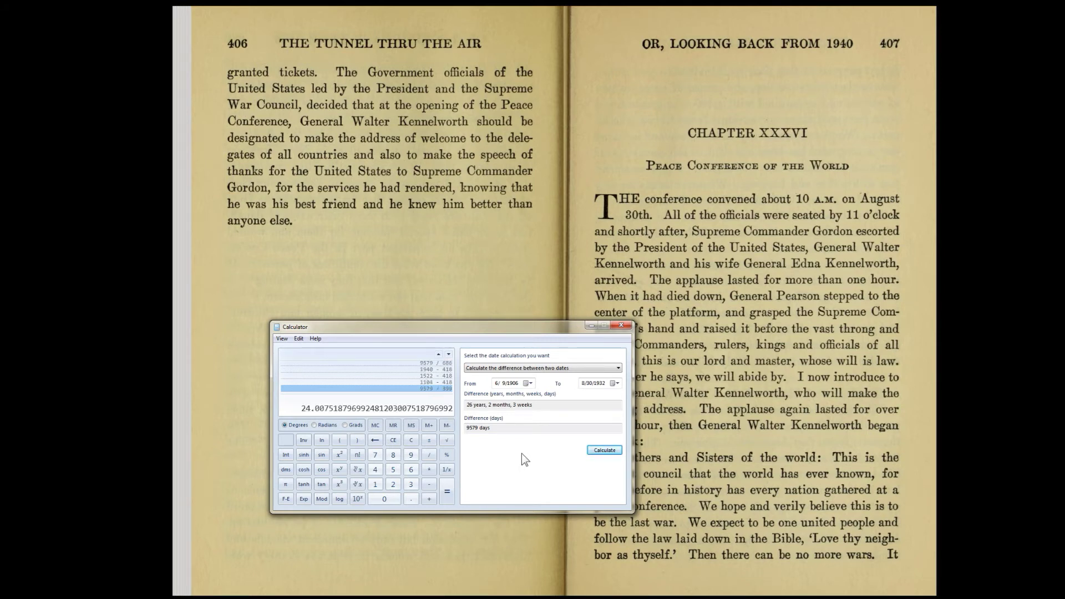